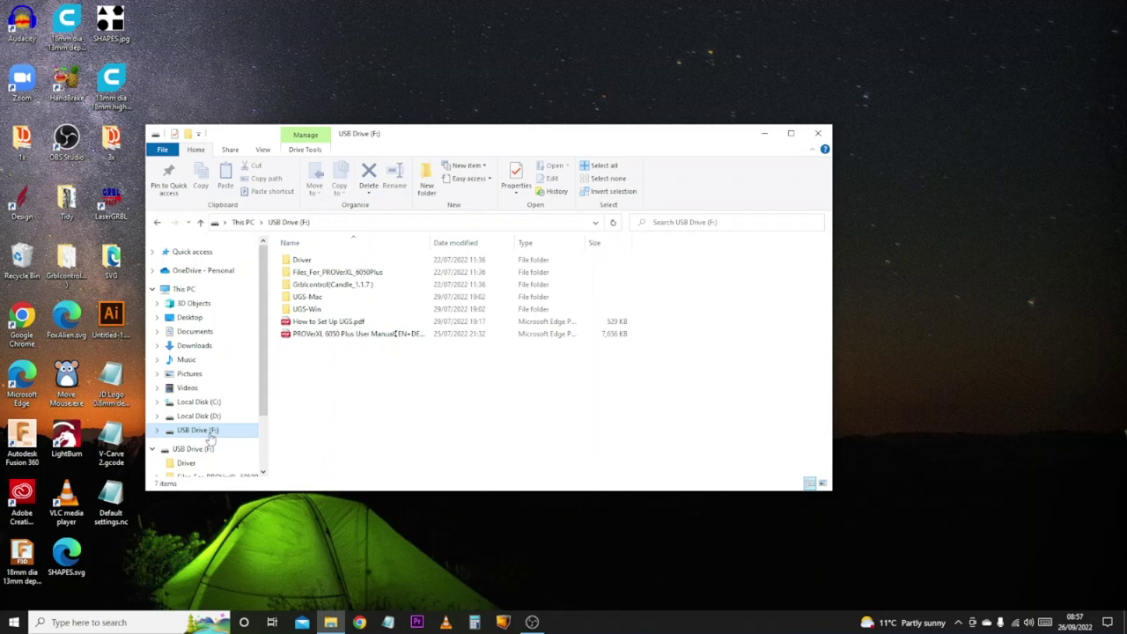
Step: Run Driver_CH340SER.EXE from the USB drive's Driver folder and install the CH341SER.INF driver
{"action": "left_click", "coordinate": [187, 290]}
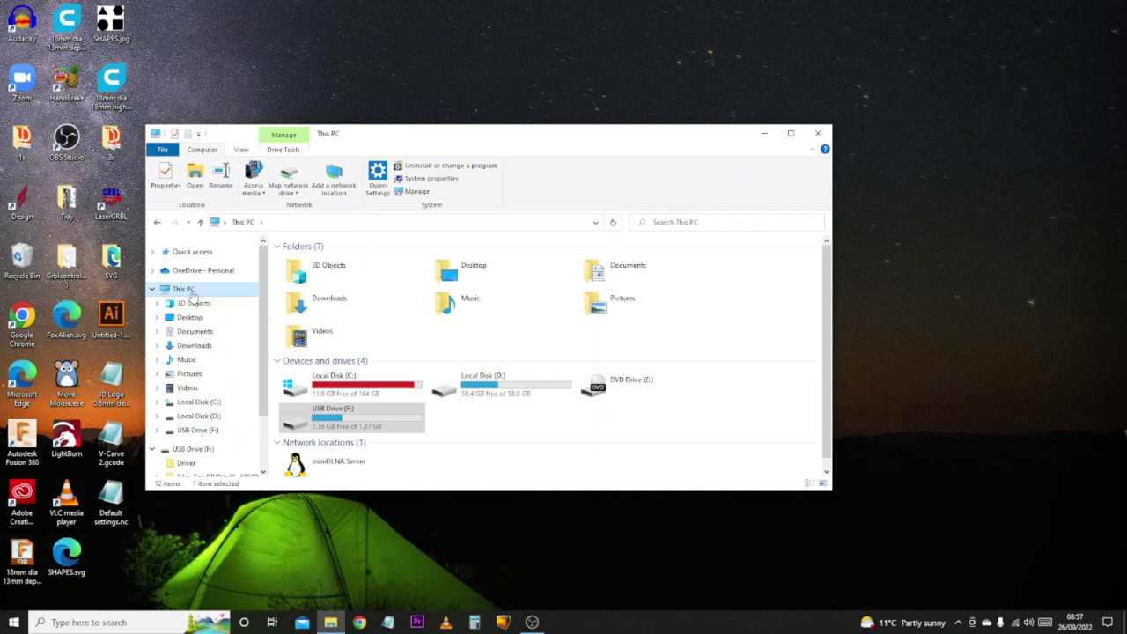
{"action": "double_click", "coordinate": [342, 426]}
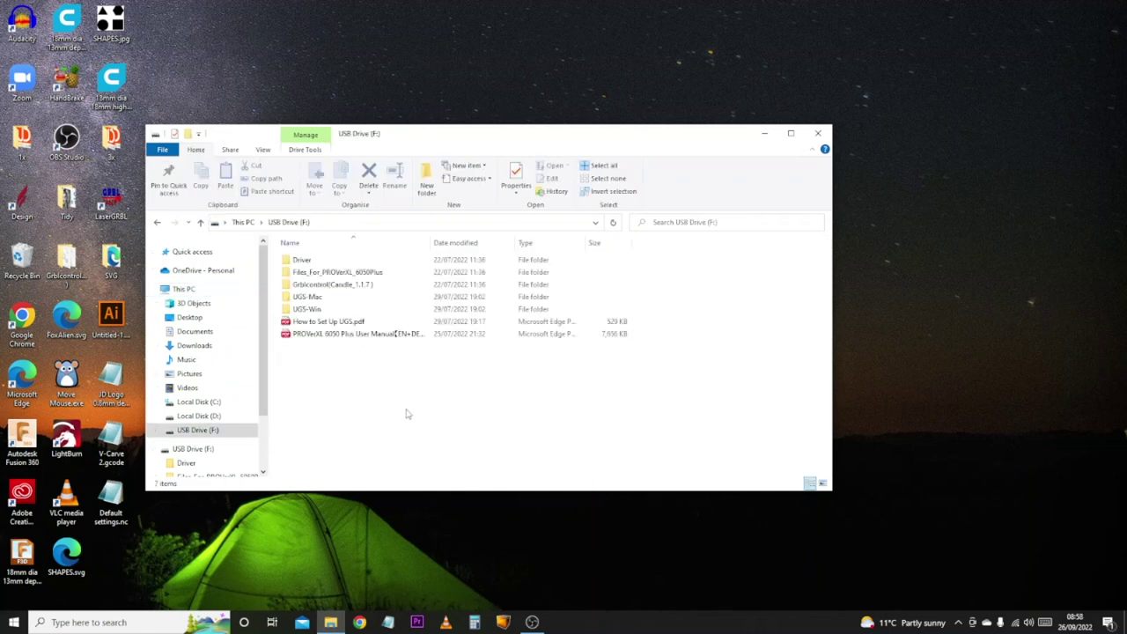
{"action": "left_click", "coordinate": [303, 261]}
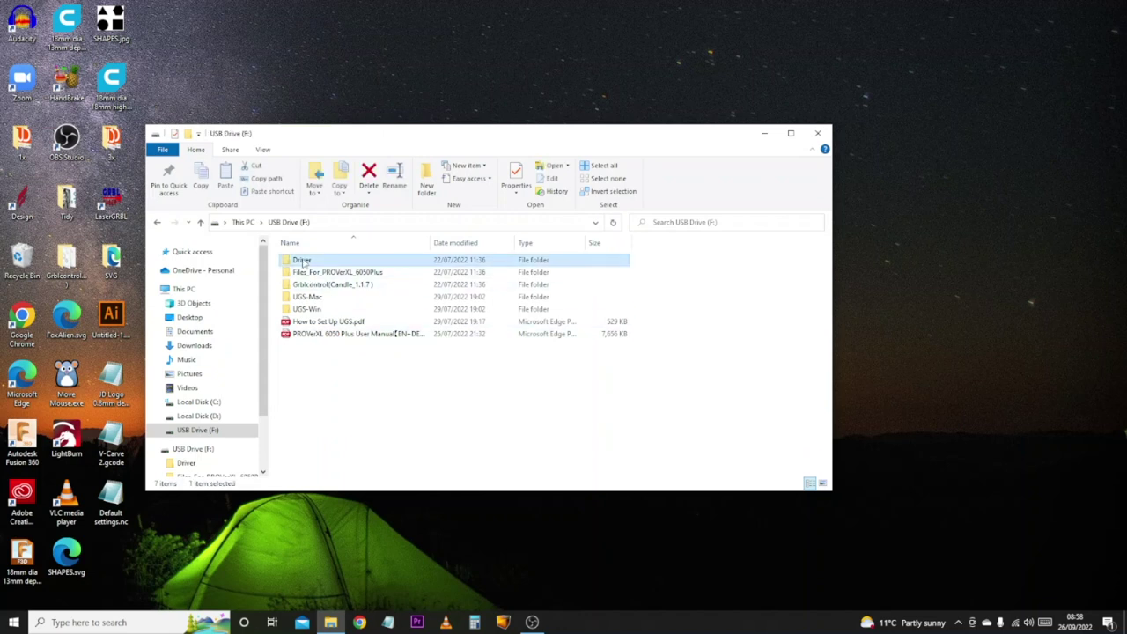
{"action": "double_click", "coordinate": [303, 262]}
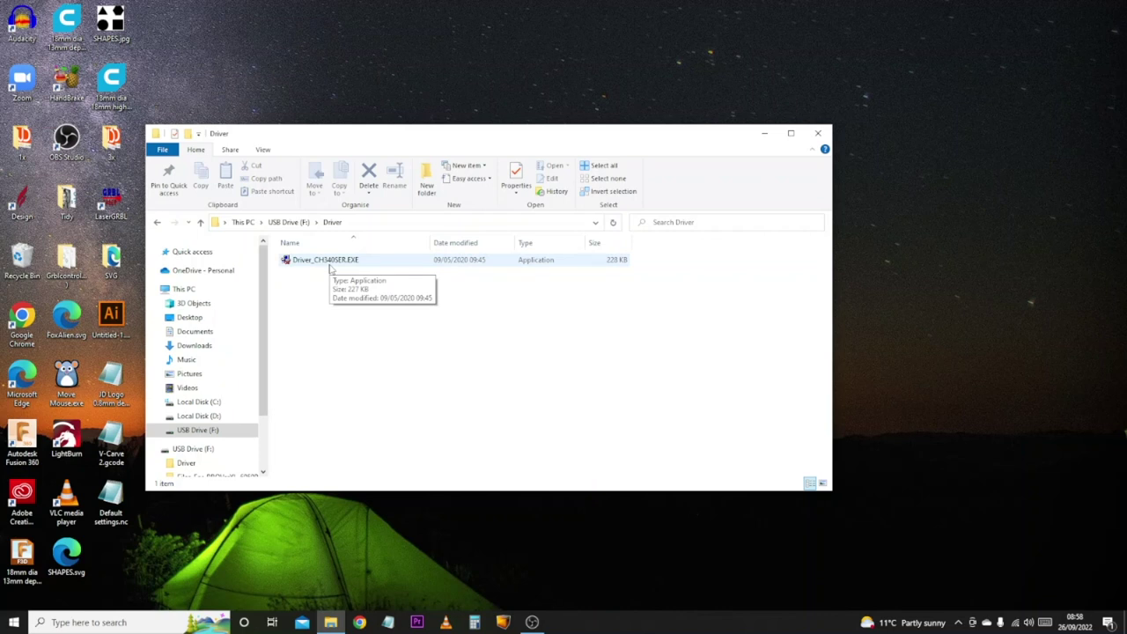
{"action": "double_click", "coordinate": [330, 263]}
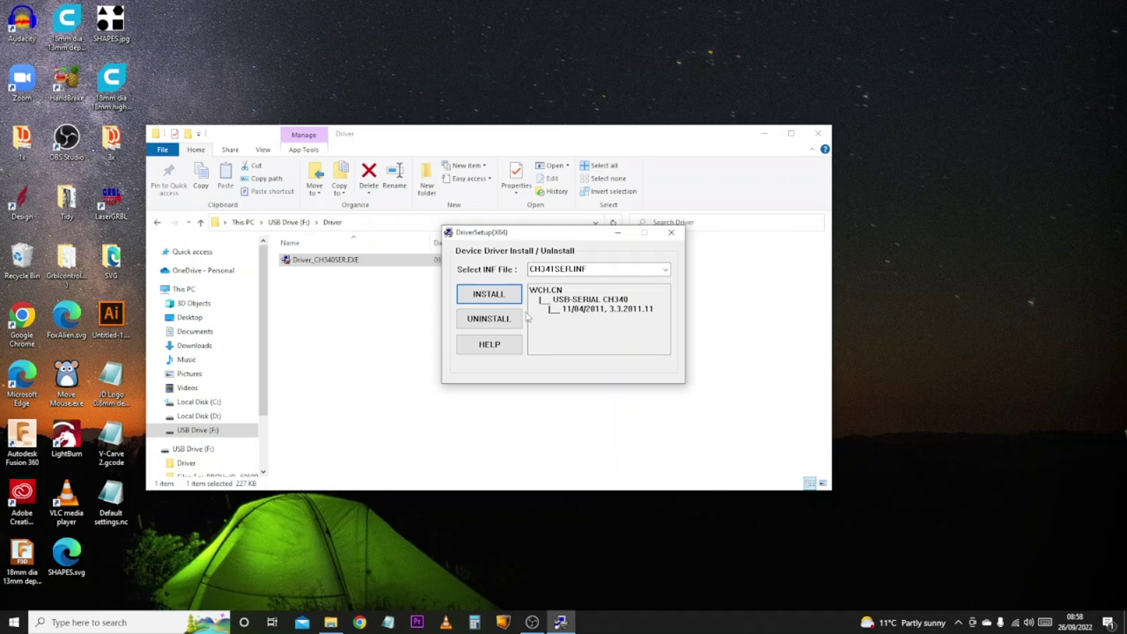
{"action": "left_click", "coordinate": [489, 294]}
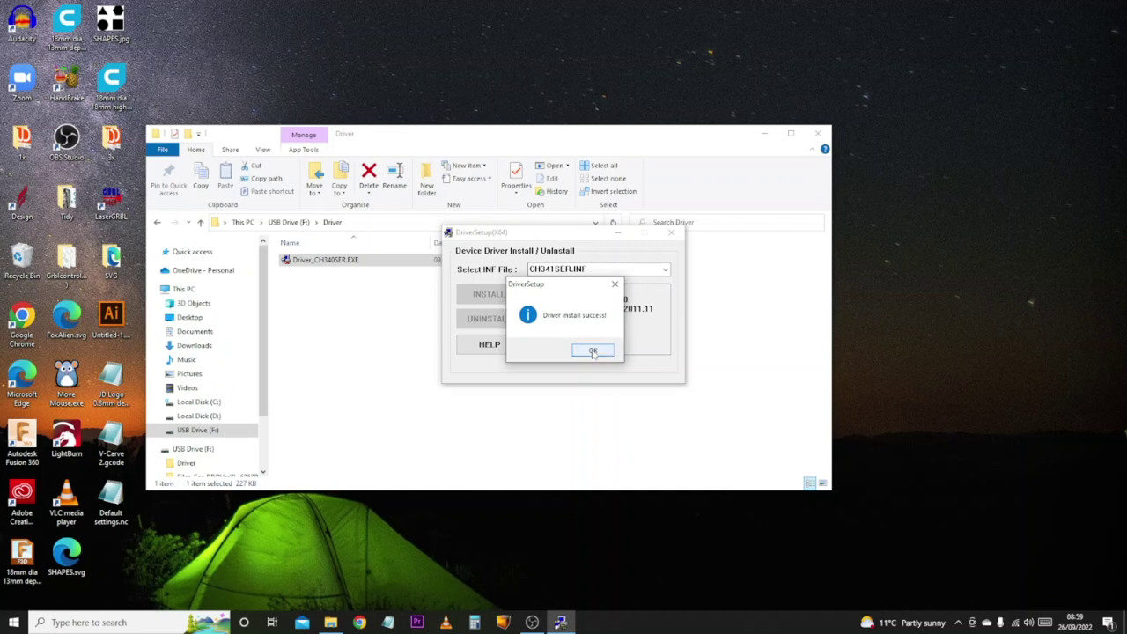
{"action": "left_click", "coordinate": [592, 351]}
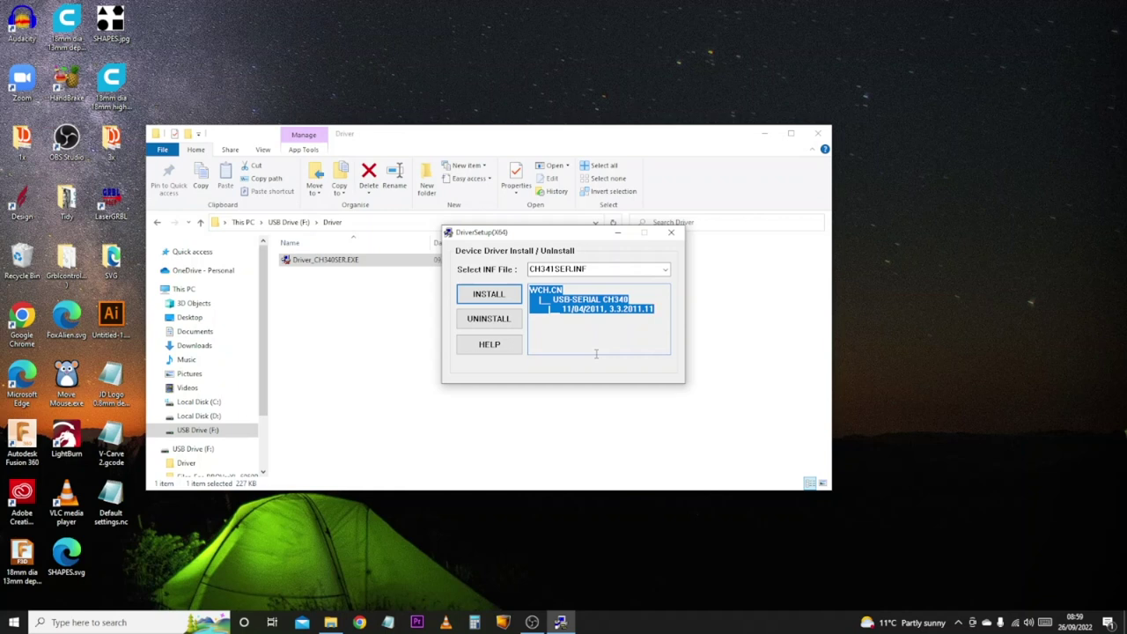
Step: Open Device Manager and expand the Ports (COM & LPT) category to find the CH340 adapter
{"action": "key", "text": "super"}
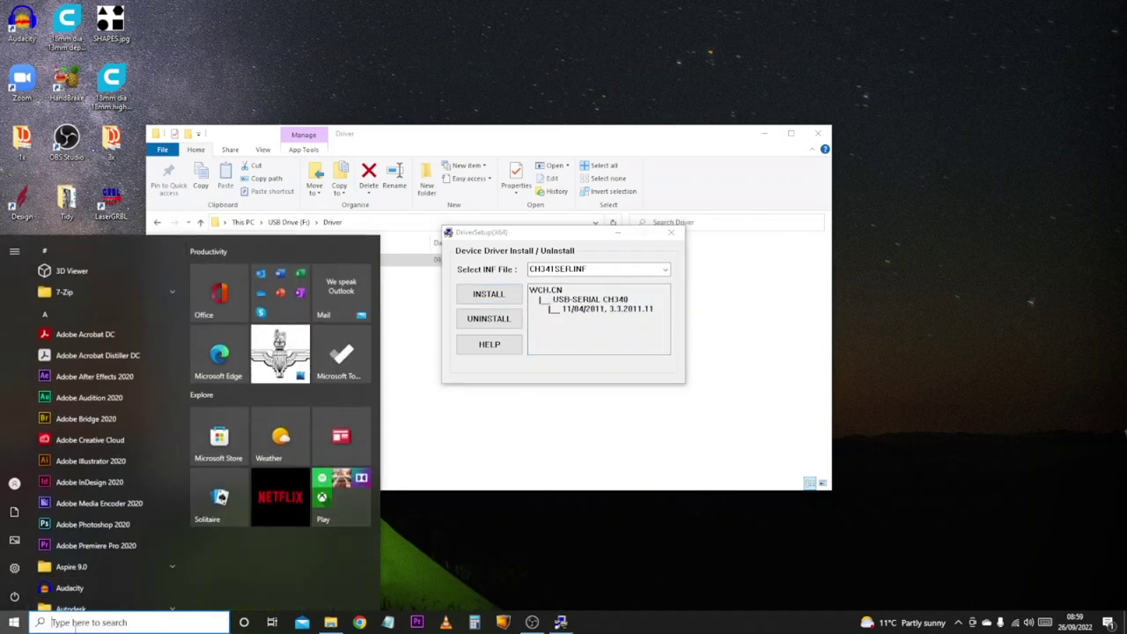
{"action": "left_click", "coordinate": [75, 622]}
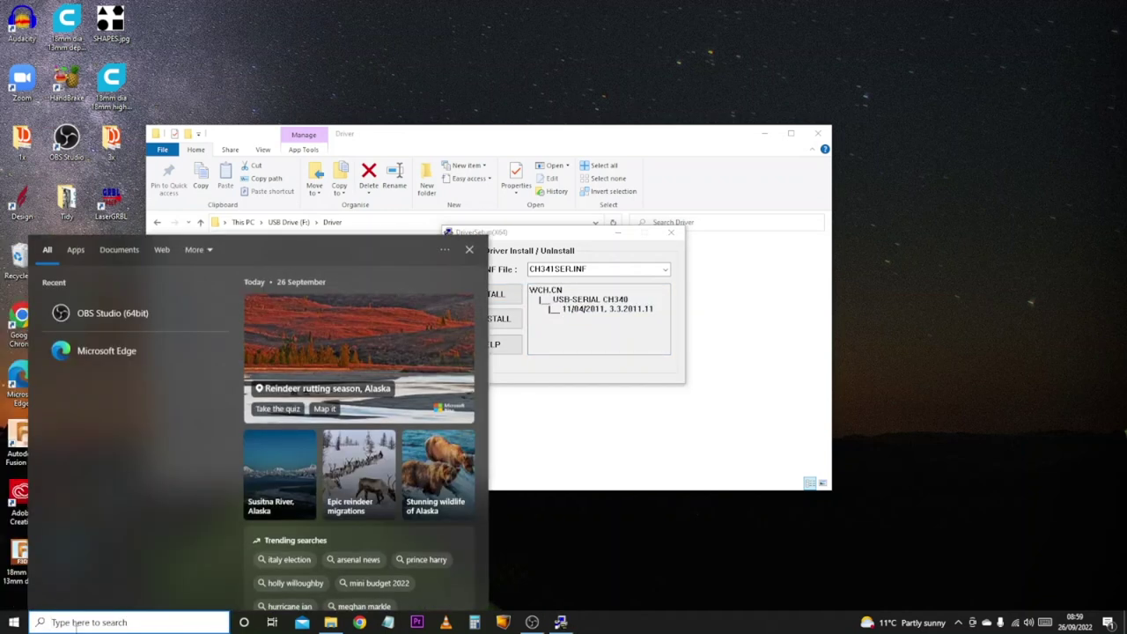
{"action": "type", "text": "device"}
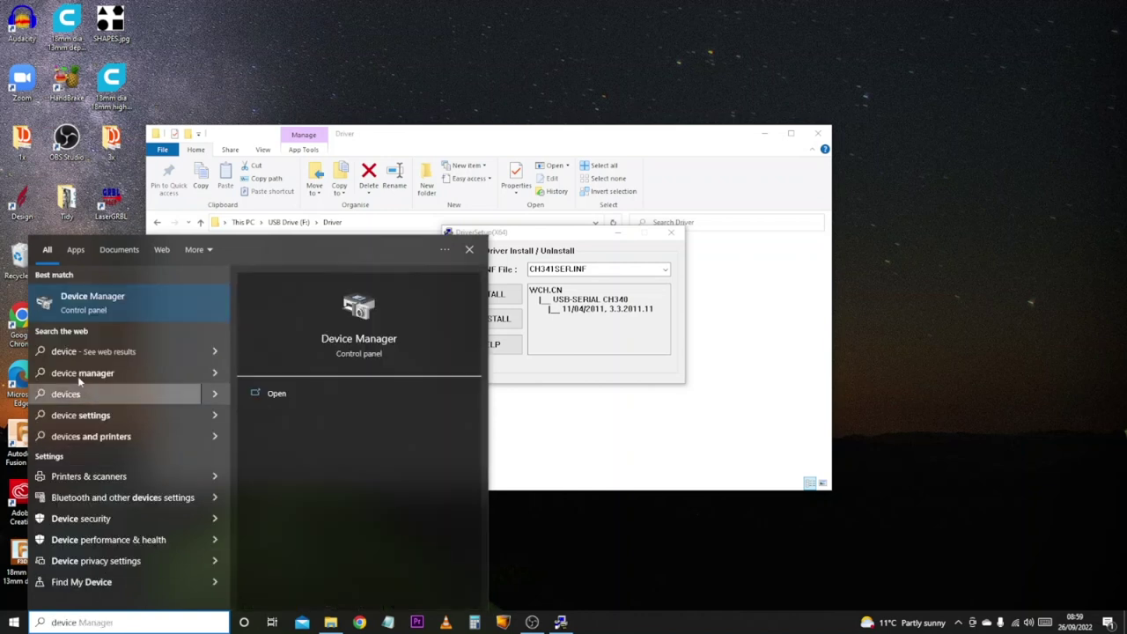
{"action": "left_click", "coordinate": [96, 302]}
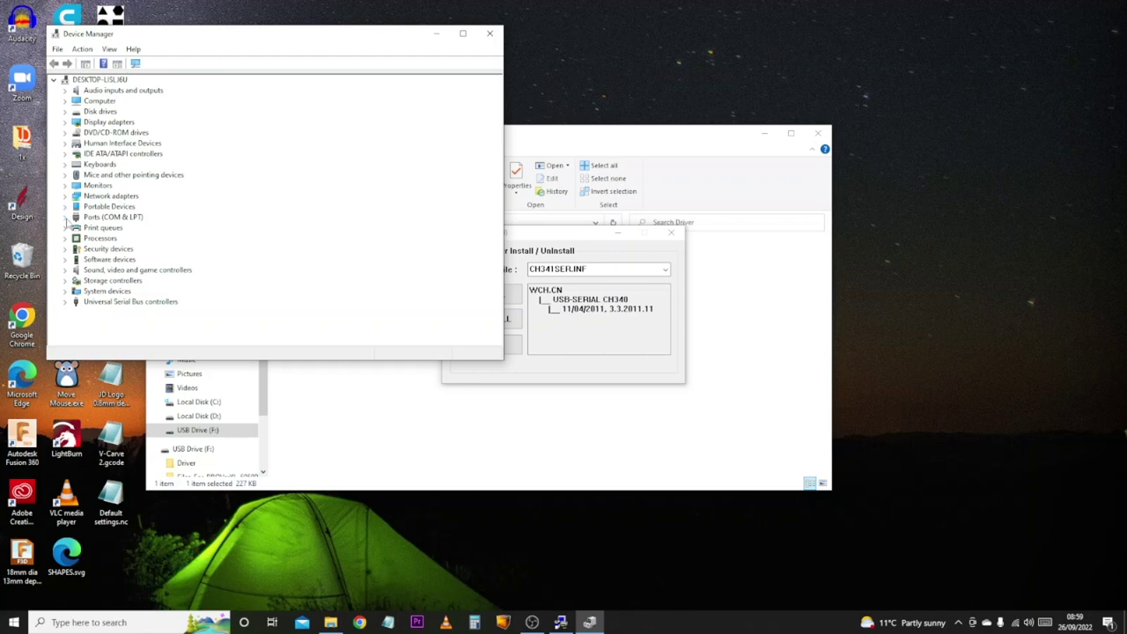
{"action": "left_click", "coordinate": [65, 217]}
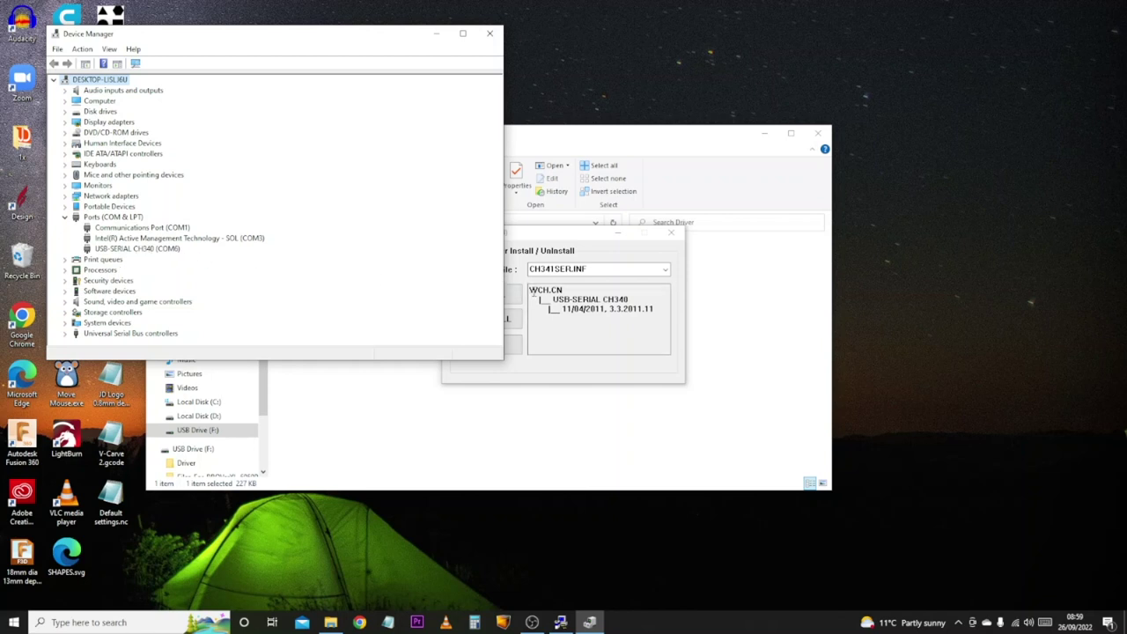
Step: Compare the installer's USB-SERIAL CH340 device name with the listed port, and close Device Manager and the driver setup
{"action": "left_click_drag", "start_coordinate": [628, 299], "coordinate": [601, 291]}
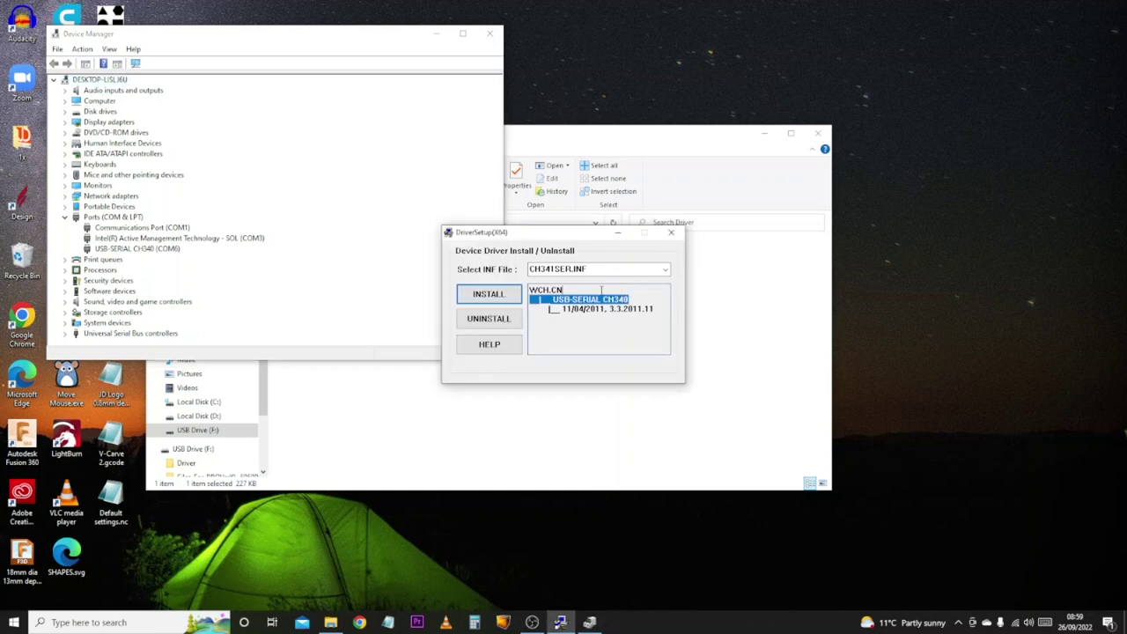
{"action": "left_click", "coordinate": [304, 53]}
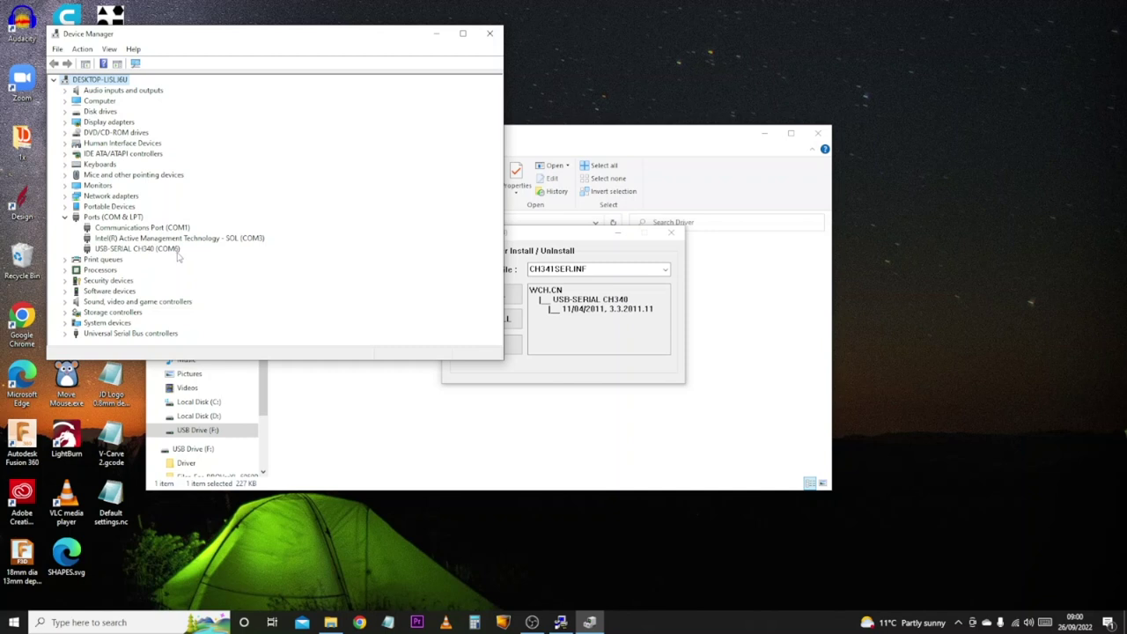
{"action": "left_click", "coordinate": [491, 41]}
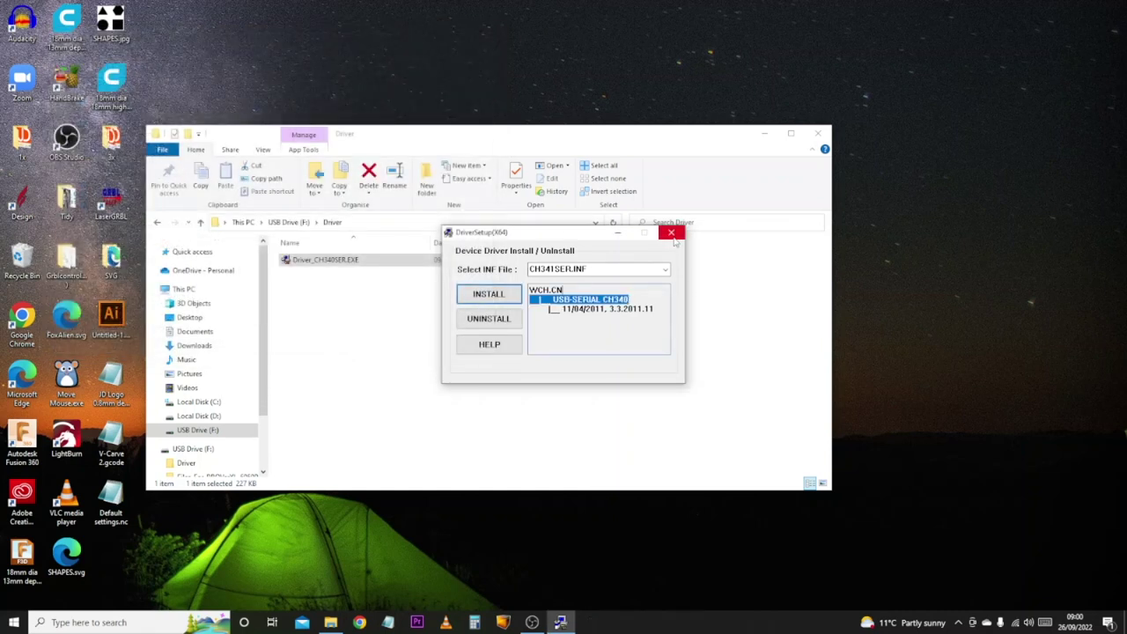
{"action": "left_click", "coordinate": [671, 233]}
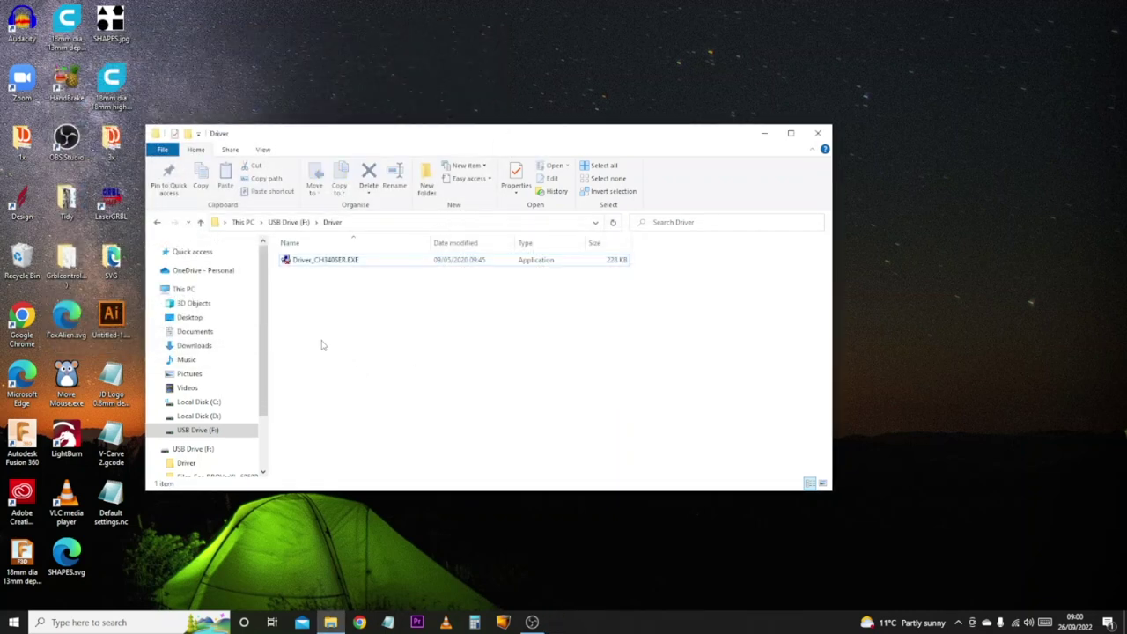
Step: Open ugs-platform-app-win.zip from the USB drive's UGS-Win folder with Windows Explorer
{"action": "left_click", "coordinate": [201, 225]}
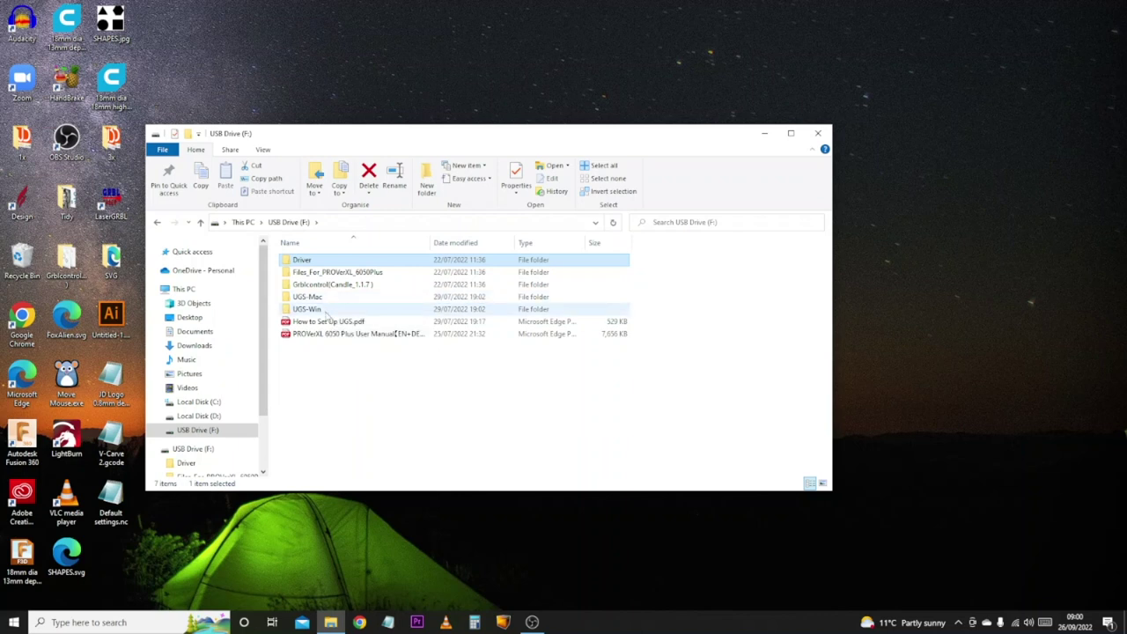
{"action": "double_click", "coordinate": [326, 311]}
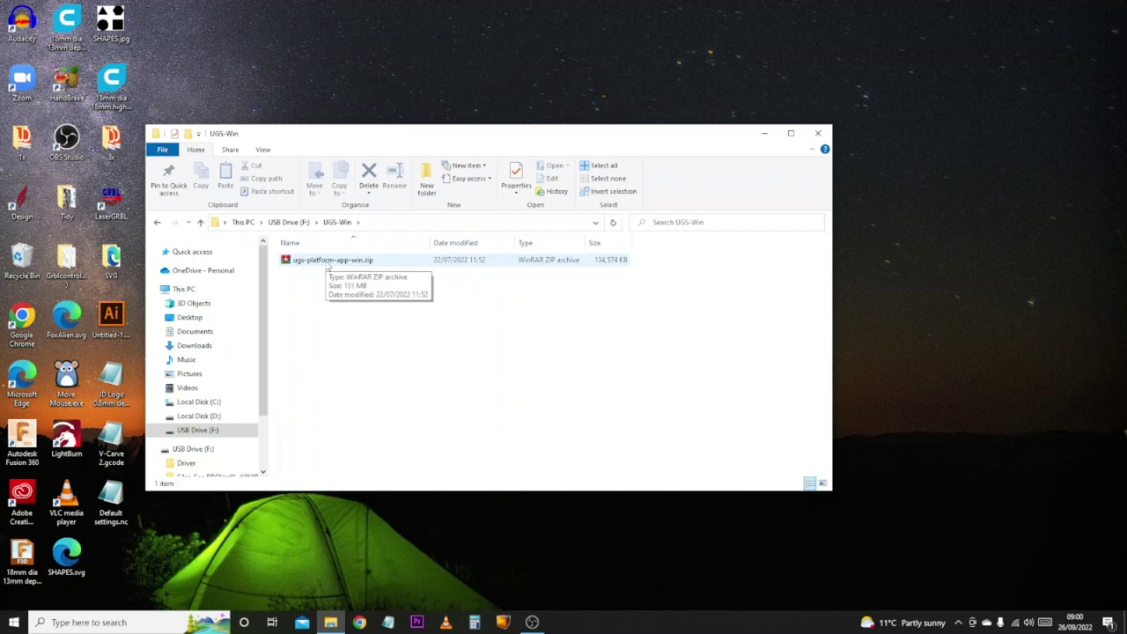
{"action": "right_click", "coordinate": [319, 266]}
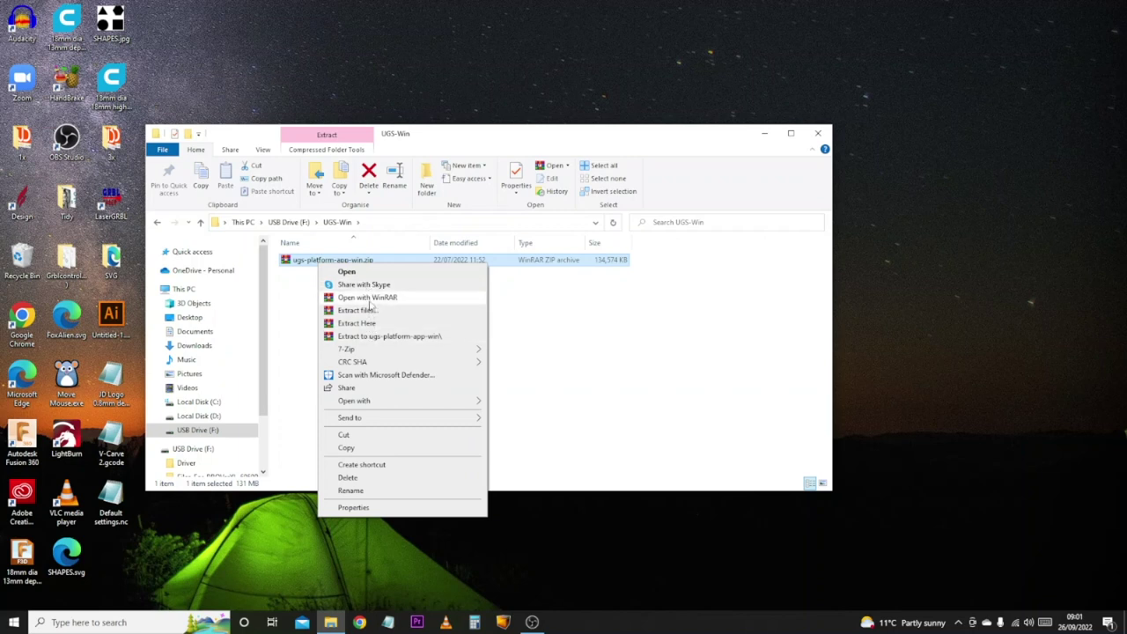
{"action": "mouse_move", "coordinate": [385, 402]}
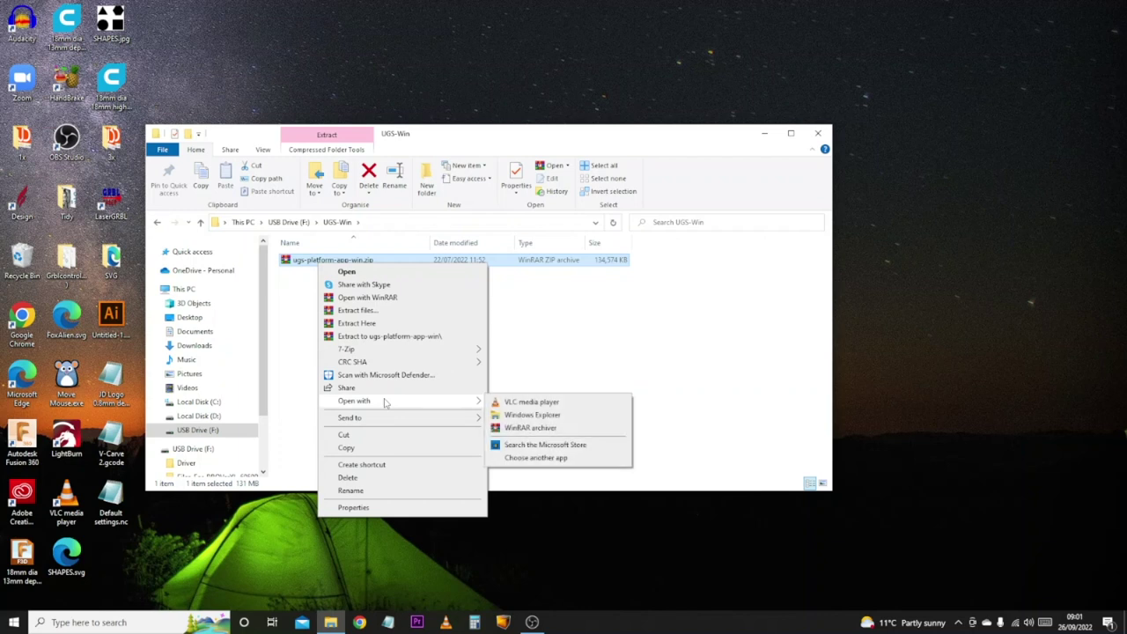
{"action": "left_click", "coordinate": [506, 417]}
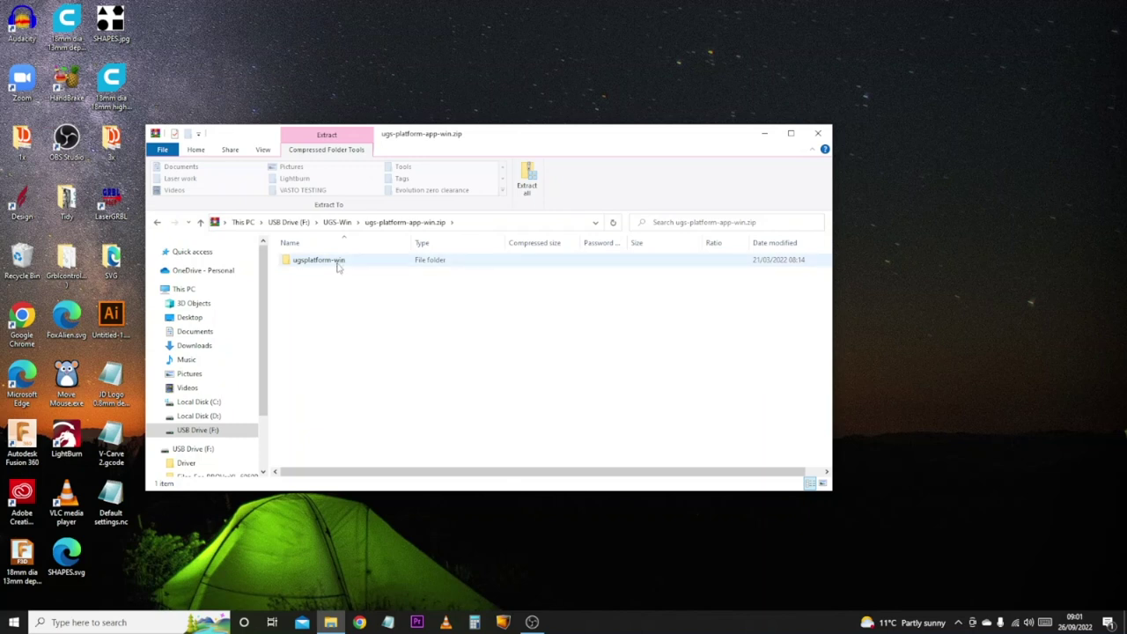
Step: Extract all contents of the ugs-platform-app-win.zip archive into the Documents folder
{"action": "left_click", "coordinate": [528, 185]}
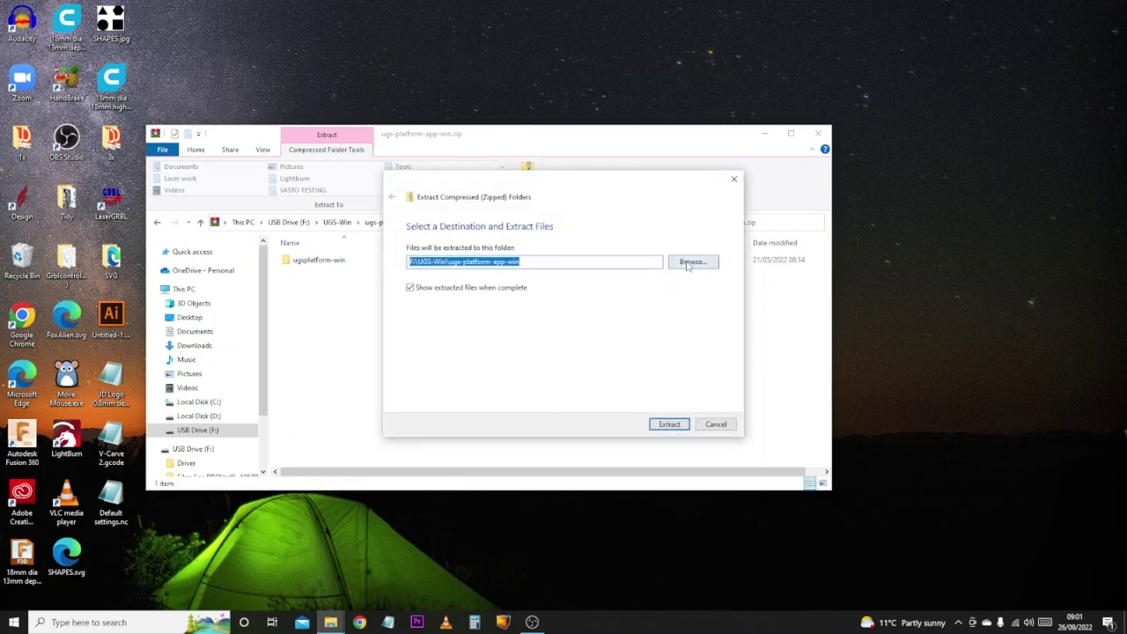
{"action": "left_click", "coordinate": [692, 262]}
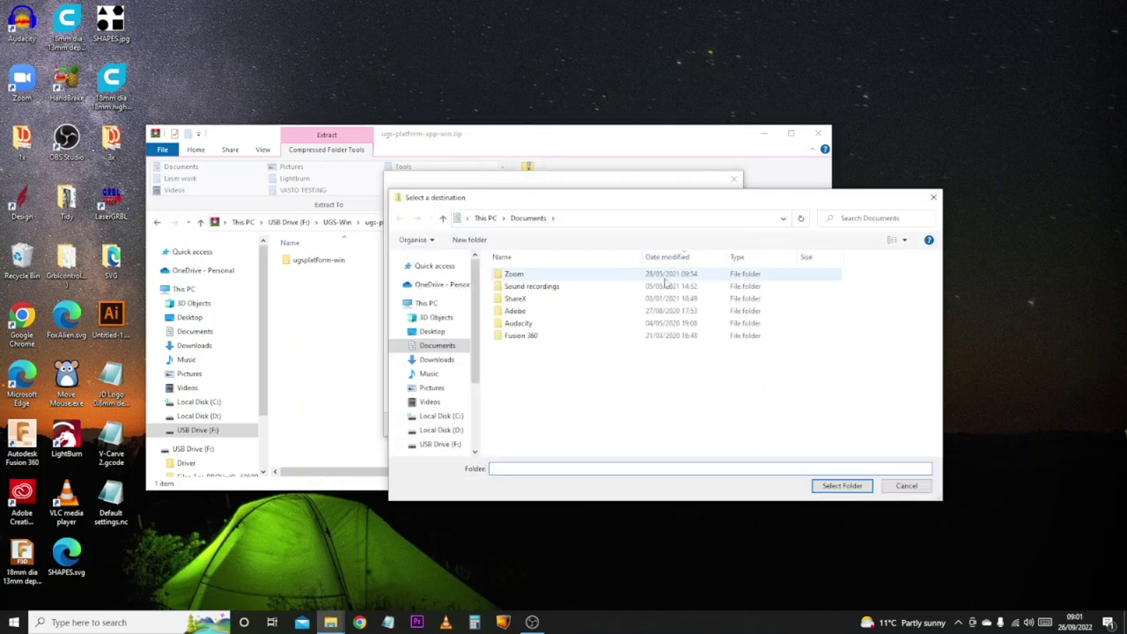
{"action": "left_click", "coordinate": [436, 346]}
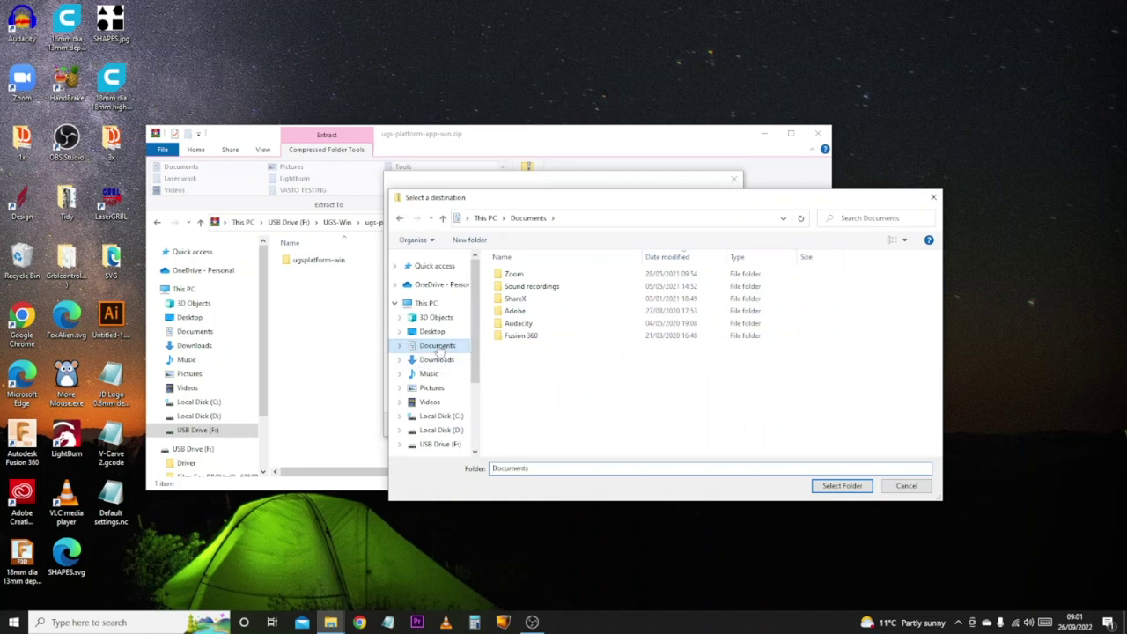
{"action": "left_click", "coordinate": [840, 486]}
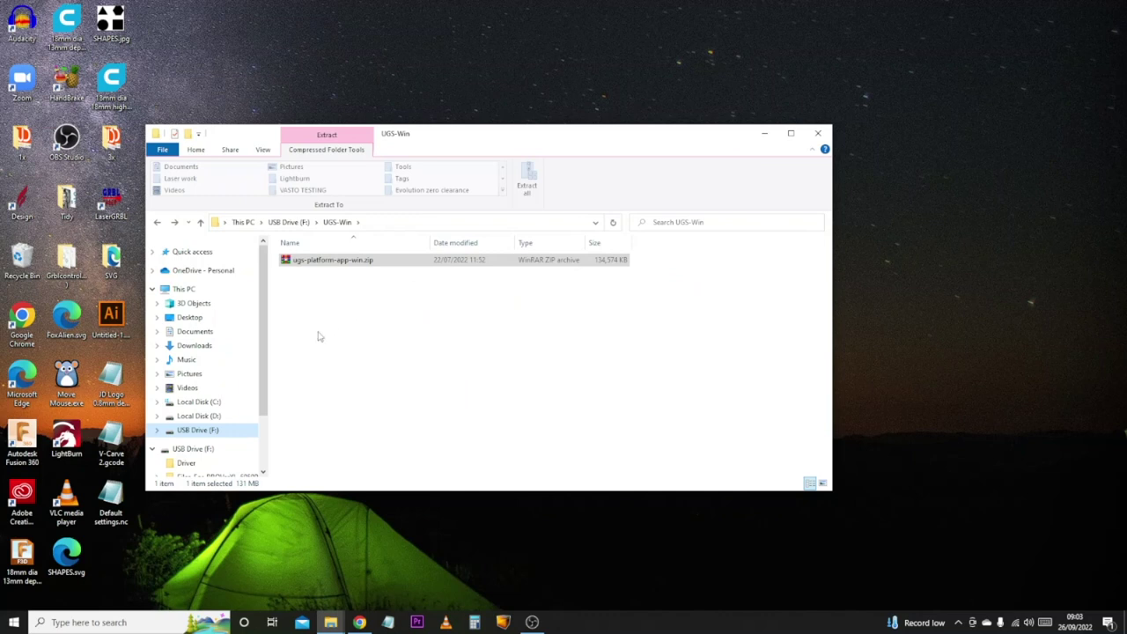
Step: Open the bin folder inside the extracted ugsplatform-win folder in Documents
{"action": "left_click", "coordinate": [189, 333]}
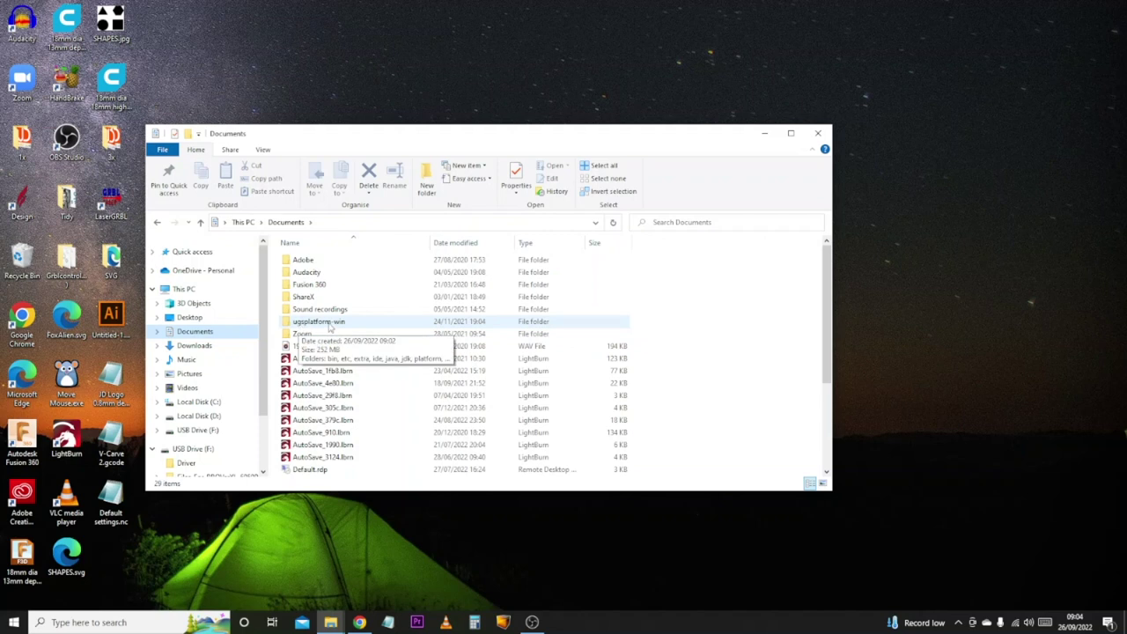
{"action": "double_click", "coordinate": [328, 323]}
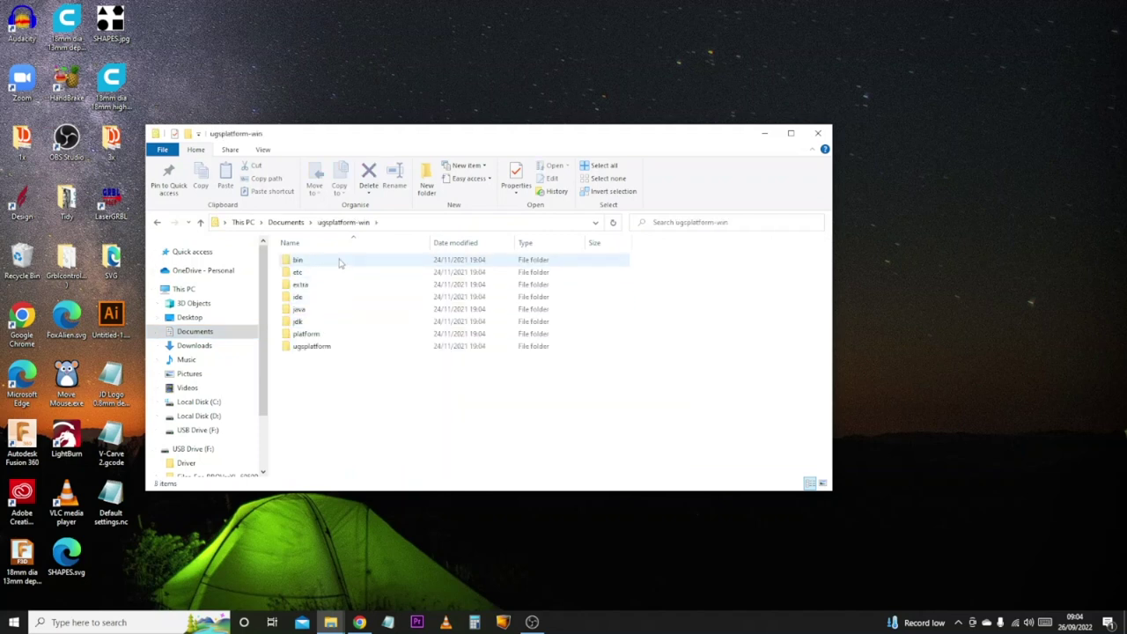
{"action": "double_click", "coordinate": [339, 262]}
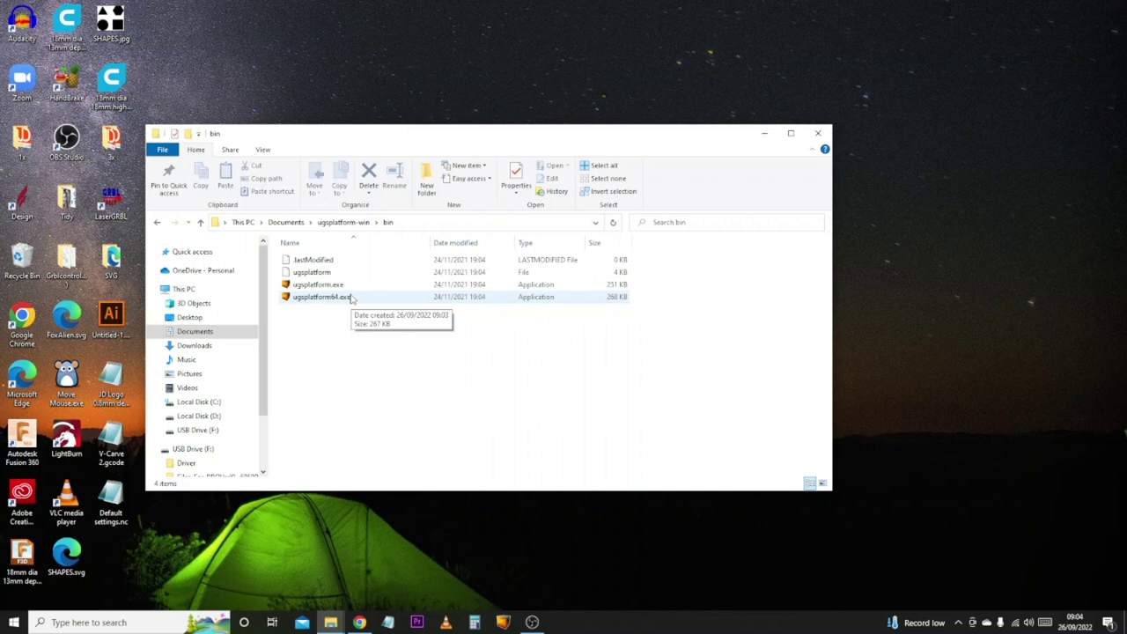
Step: Switch to Chrome, view the UGS download page from the "ugs" search results, and minimize the browser
{"action": "left_click", "coordinate": [371, 623]}
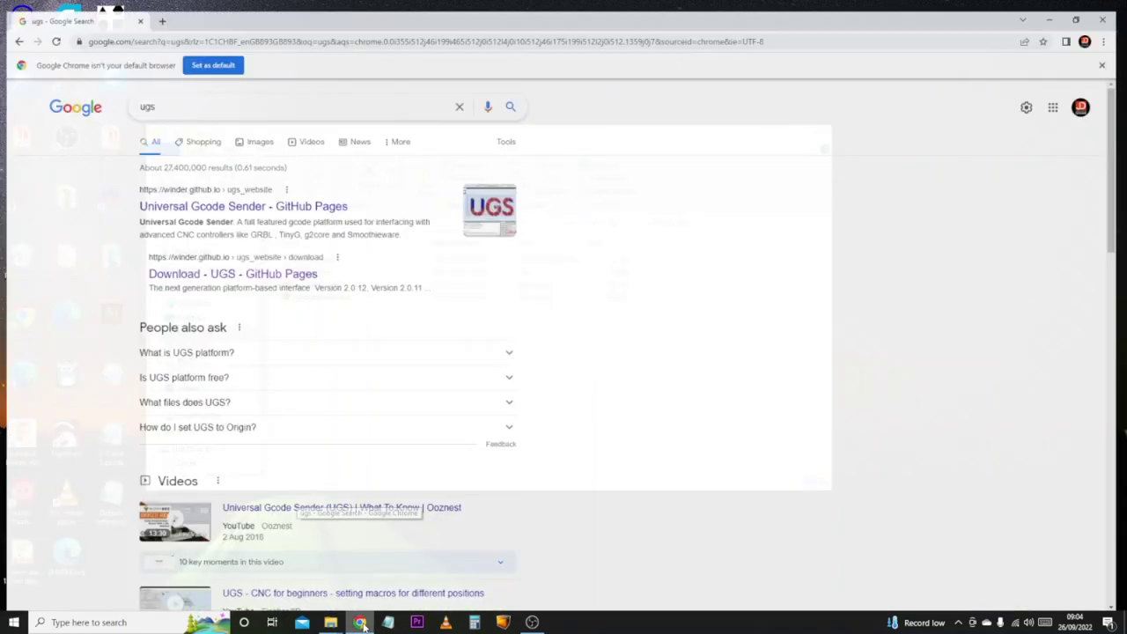
{"action": "double_click", "coordinate": [143, 96]}
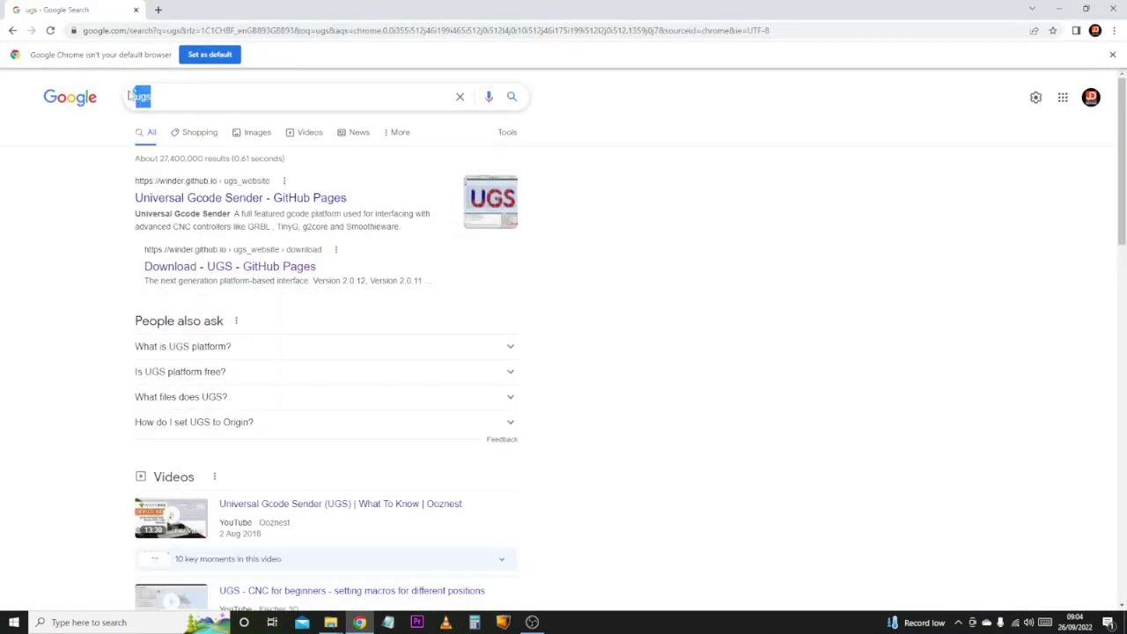
{"action": "left_click", "coordinate": [107, 261]}
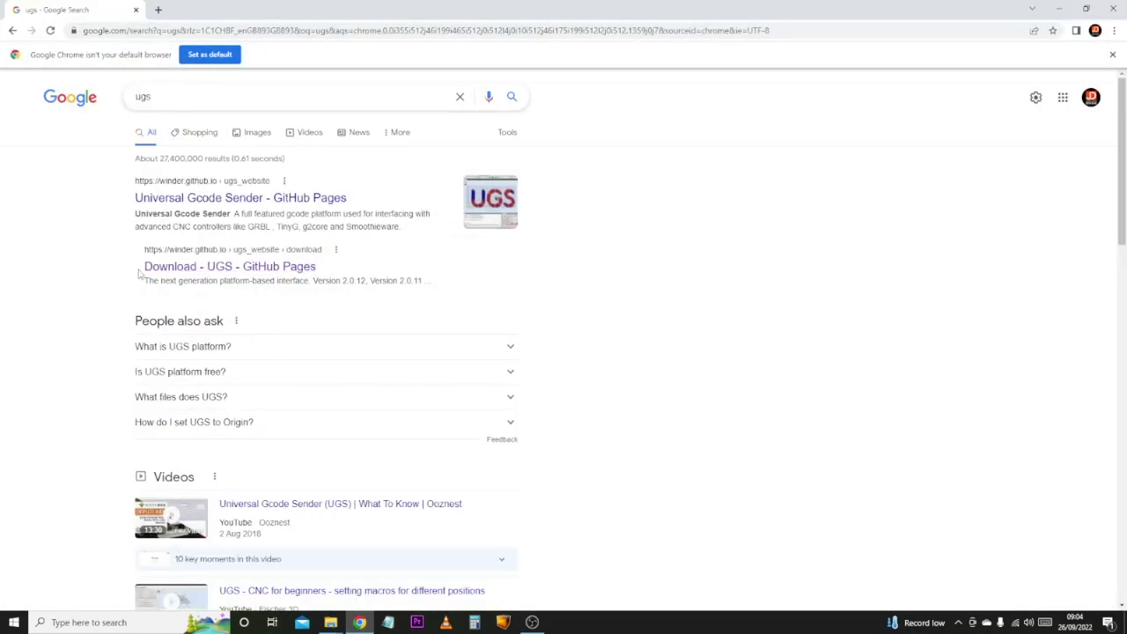
{"action": "left_click", "coordinate": [175, 274]}
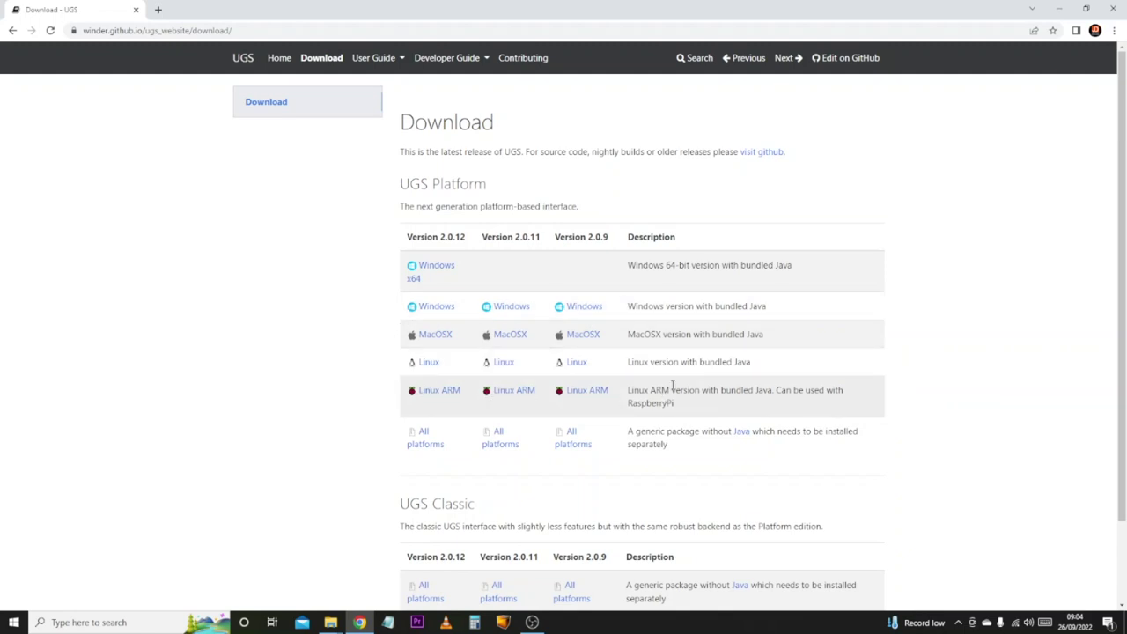
{"action": "left_click", "coordinate": [1057, 10]}
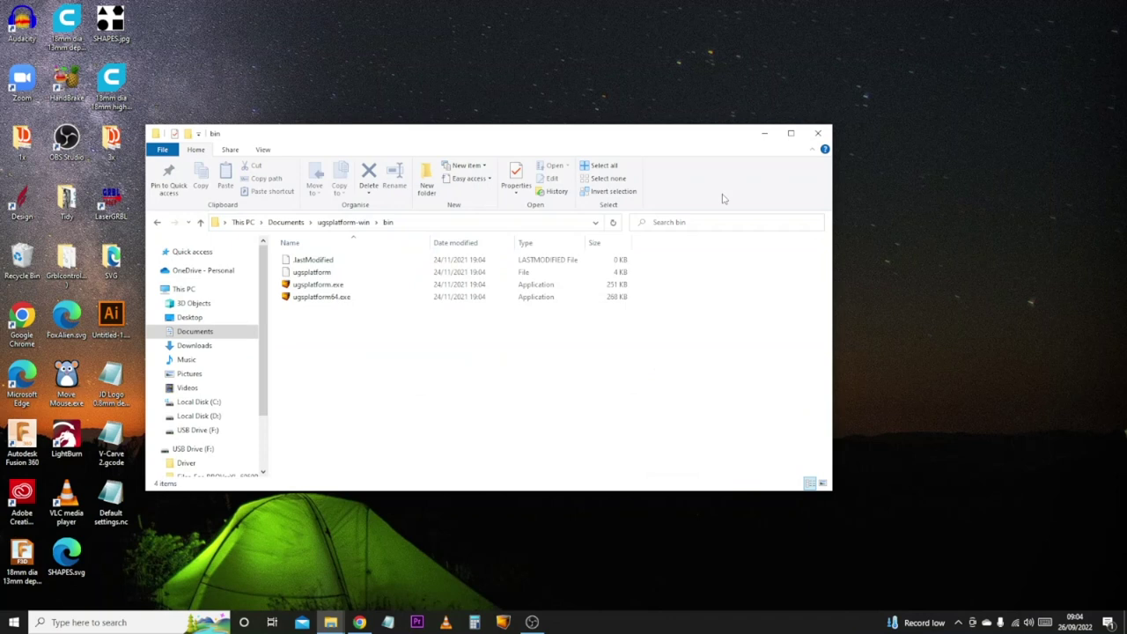
Step: Launch Universal Gcode Platform from ugsplatform.exe in the bin folder and review the plugin windows it offers
{"action": "double_click", "coordinate": [313, 287]}
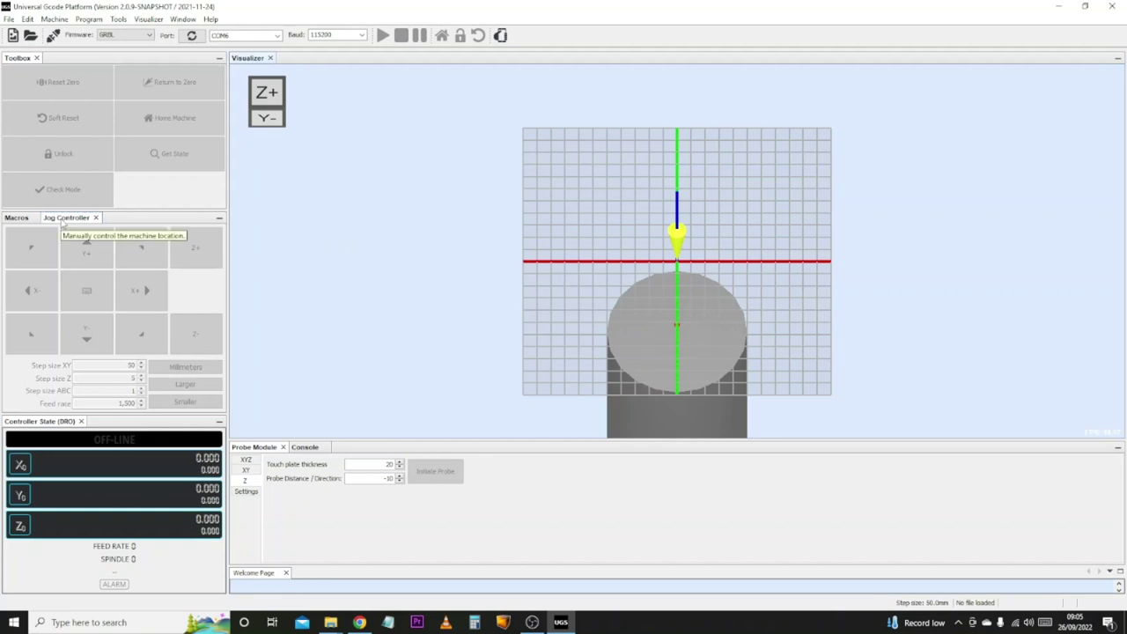
{"action": "left_click", "coordinate": [187, 25]}
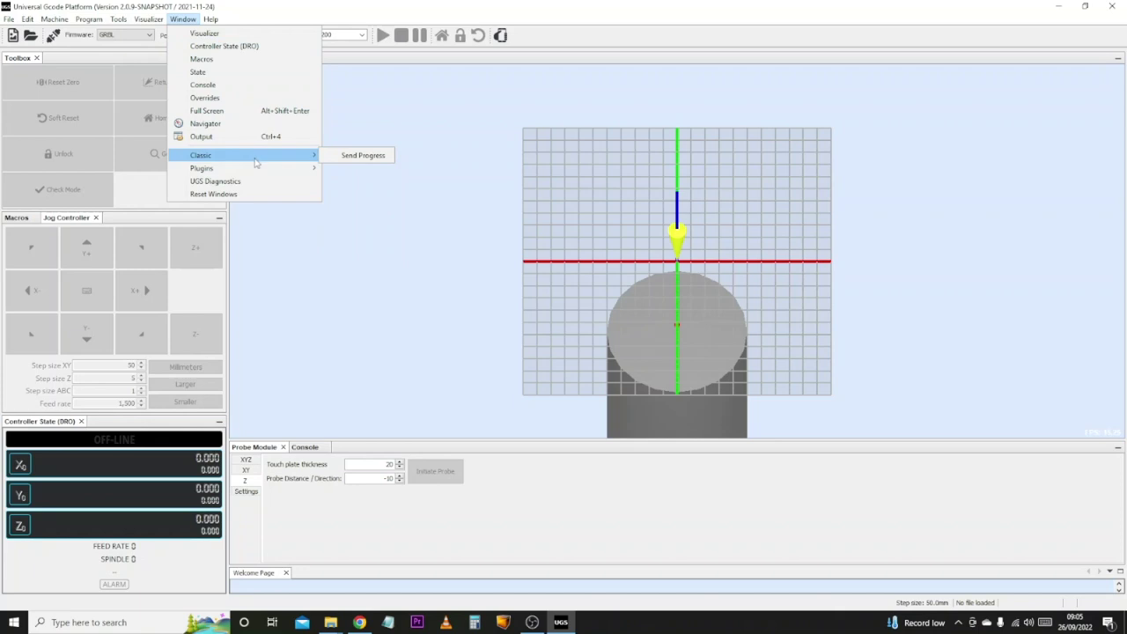
{"action": "mouse_move", "coordinate": [256, 174]}
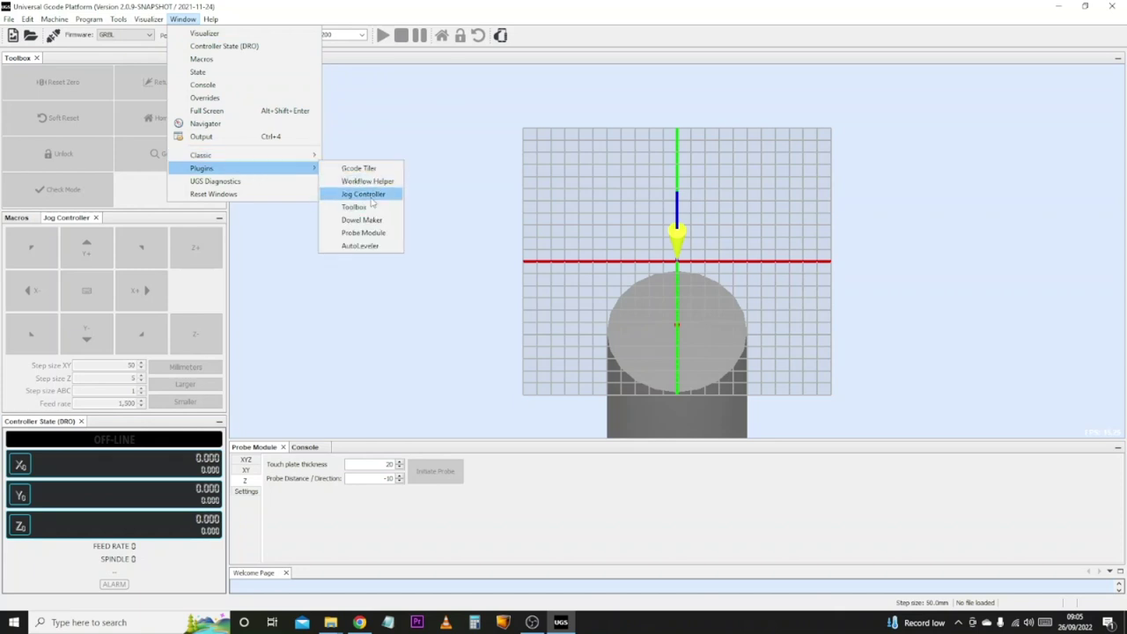
{"action": "left_click", "coordinate": [323, 388]}
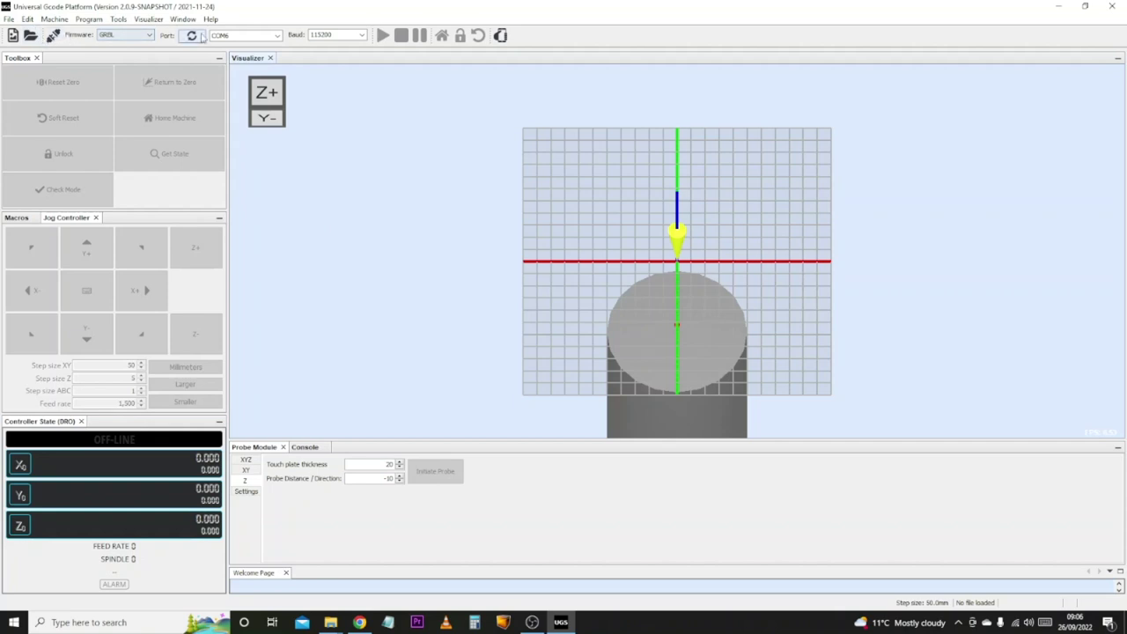
Step: Refresh the available serial ports and open the list of ports for the machine connection
{"action": "left_click", "coordinate": [278, 38]}
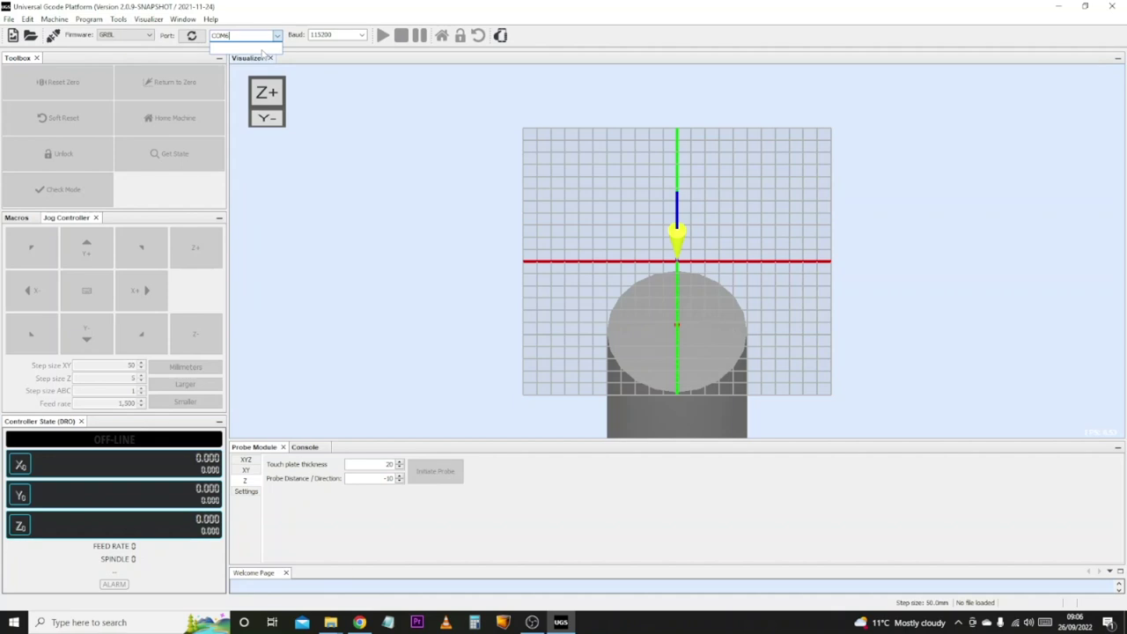
{"action": "left_click", "coordinate": [263, 28]}
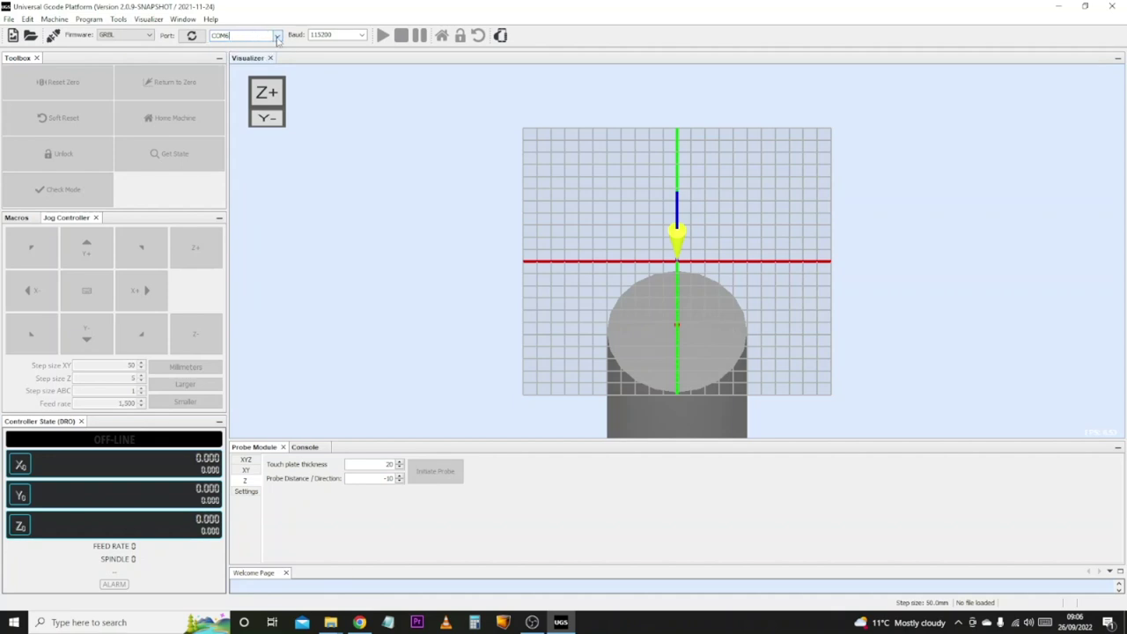
{"action": "left_click", "coordinate": [192, 36]}
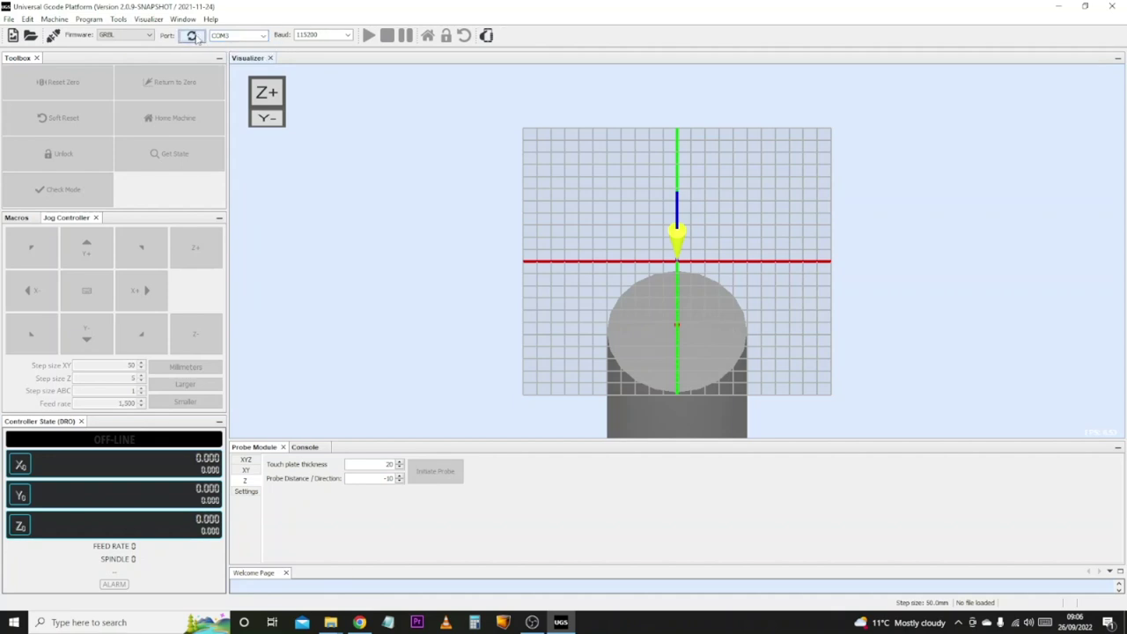
{"action": "left_click", "coordinate": [263, 37]}
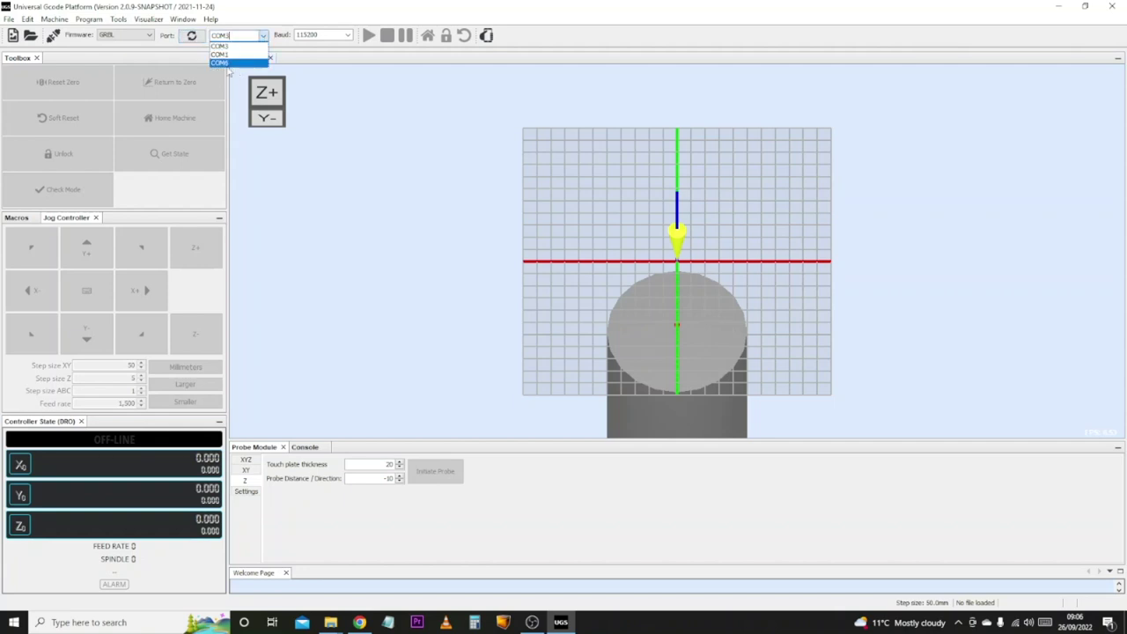